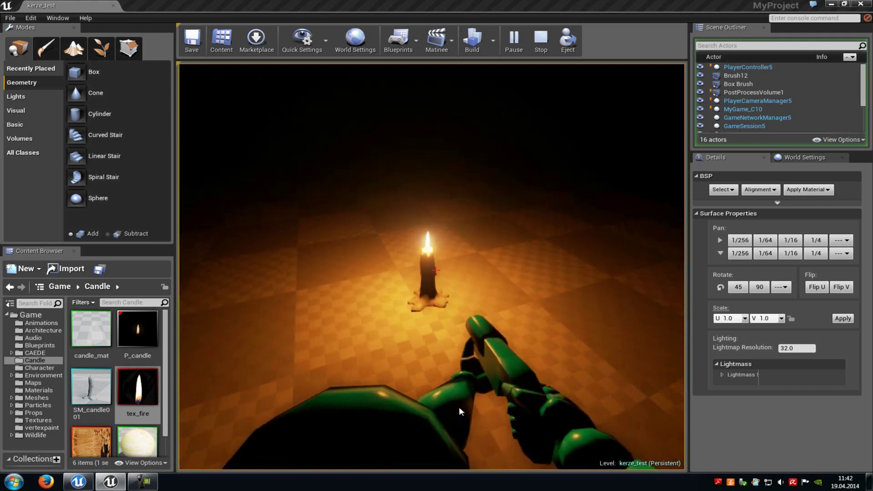
Approach the glowing candle in Play-In-Editor, then end the session to return to kerze_test
key(w)
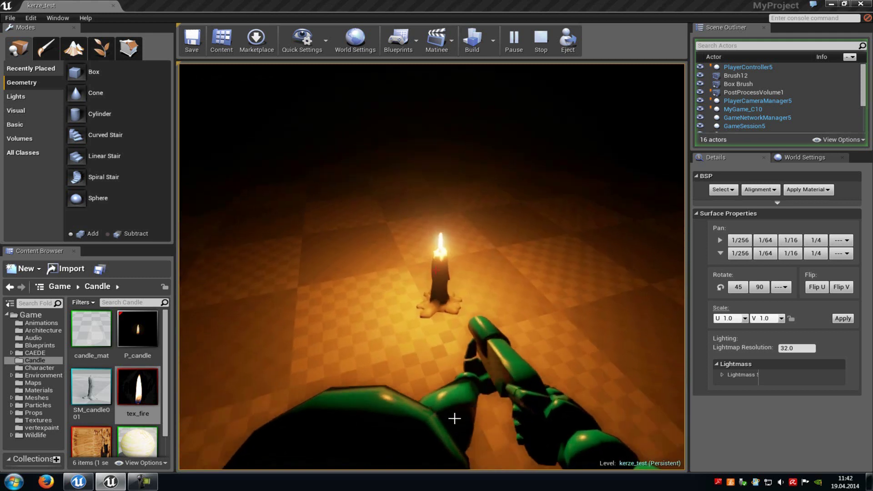
key(w)
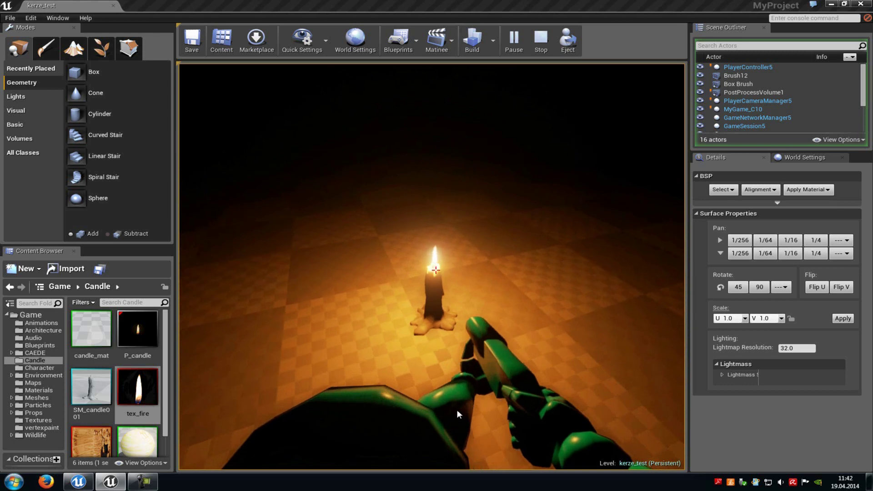
key(Escape)
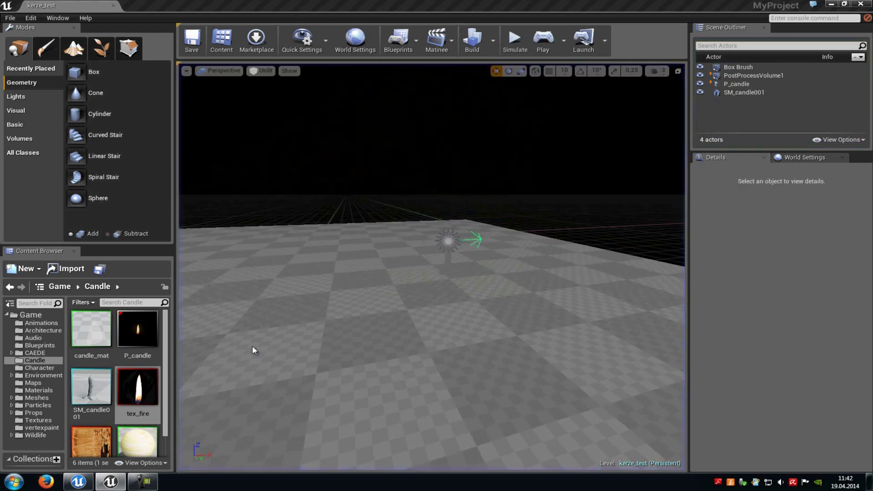
double_click(146, 388)
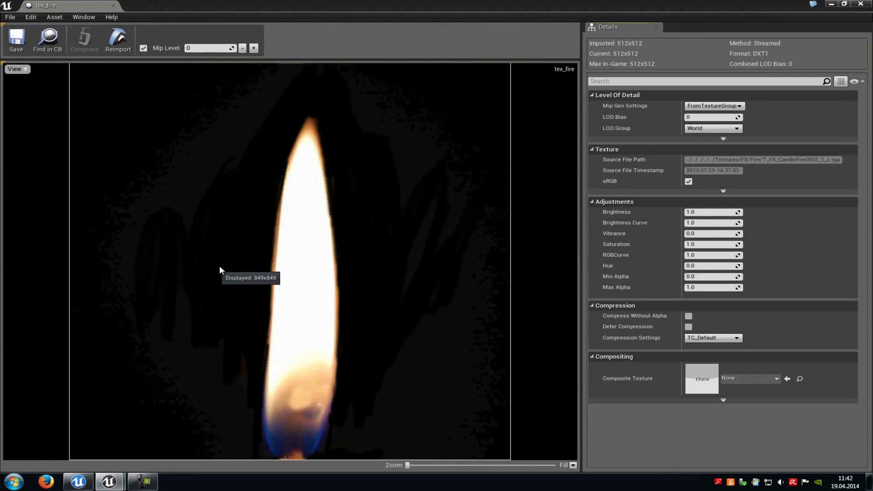
click(861, 4)
Open candle_mat and move the Texture Sample, Particle Color and Multiply nodes further left
double_click(91, 328)
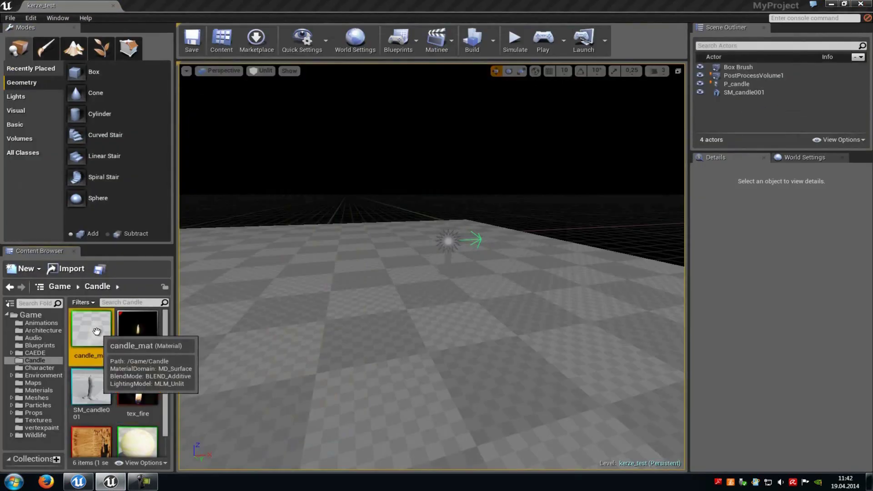
drag(295, 353, 477, 343)
right_drag(388, 304, 510, 230)
drag(510, 230, 354, 286)
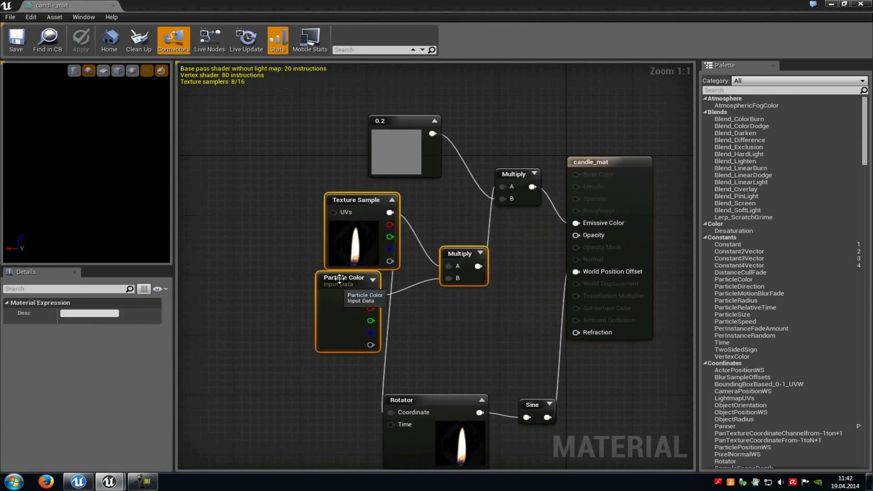
drag(360, 243, 246, 243)
click(494, 264)
Pan to the output node and select the 0.2 constant feeding the emissive multiply
right_drag(503, 247, 498, 265)
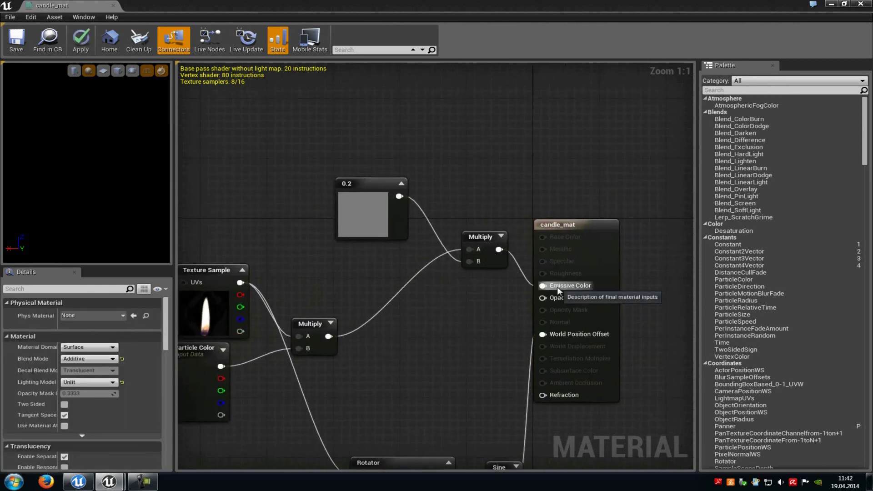
right_drag(457, 308, 497, 325)
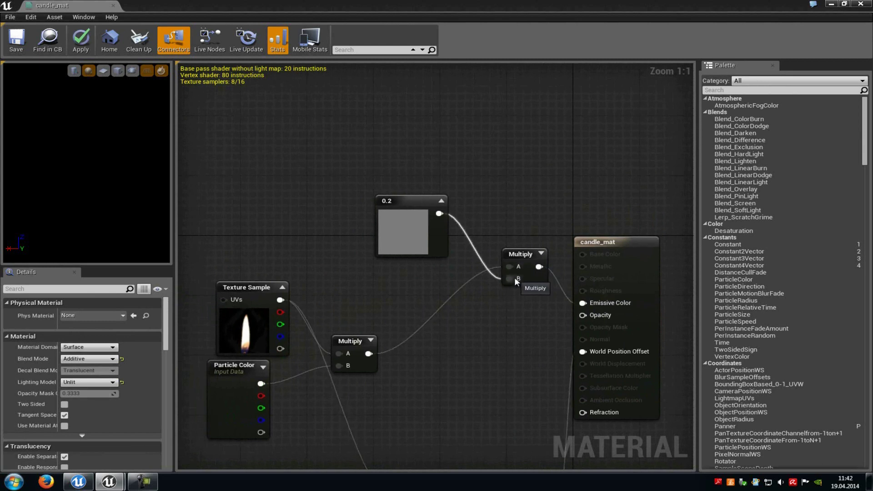
click(409, 220)
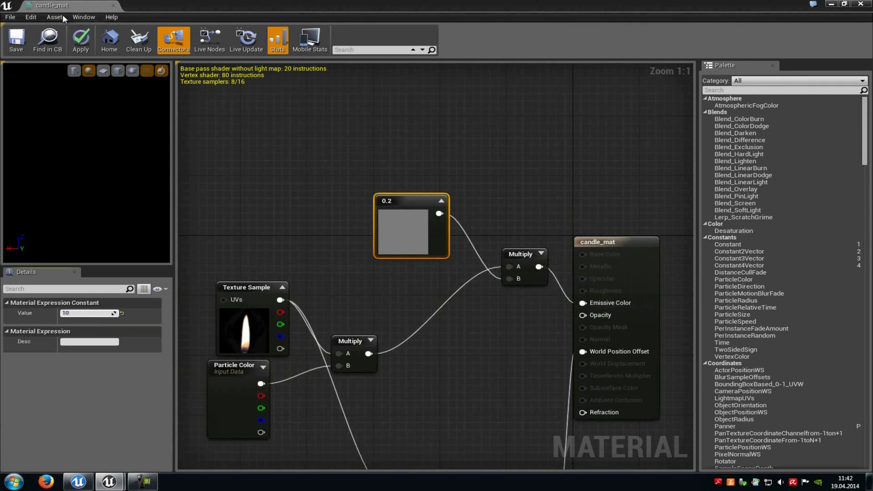
Apply the material with constant 10 and move the smaller material editor off the viewport
click(73, 31)
click(843, 4)
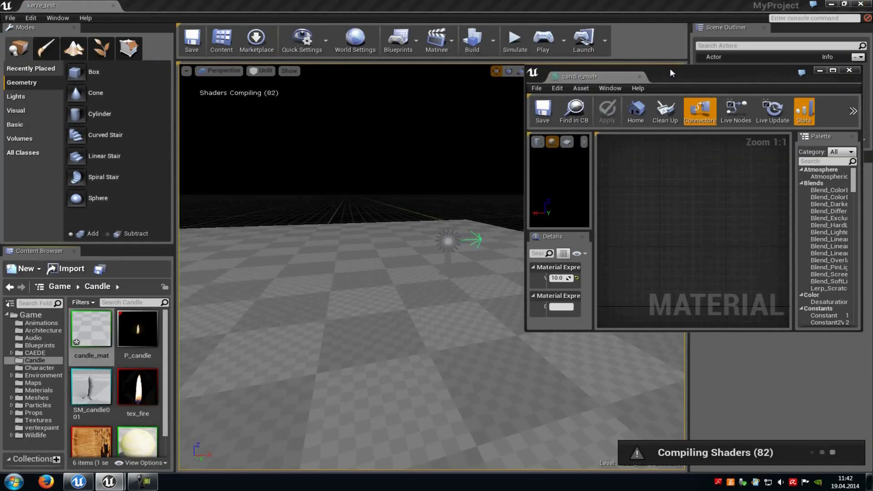
drag(670, 74, 723, 89)
Play the level from a chosen spot to see the brighter candle flame
right_click(452, 313)
click(476, 417)
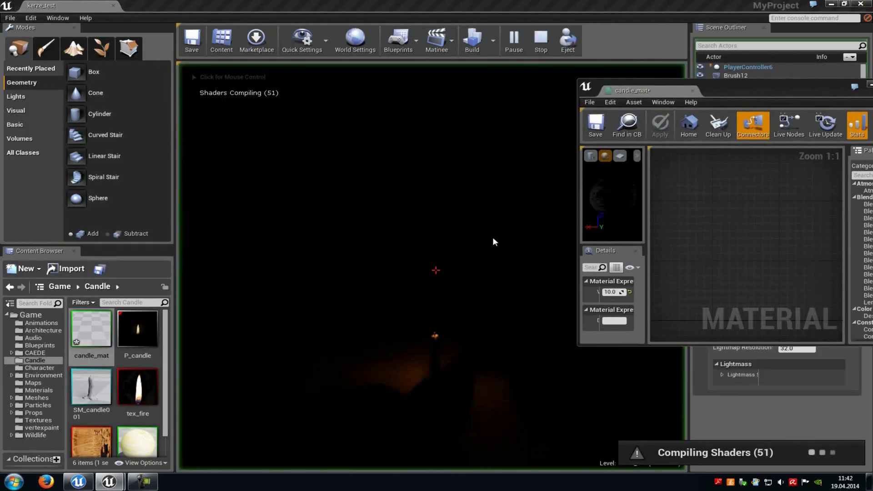
click(492, 237)
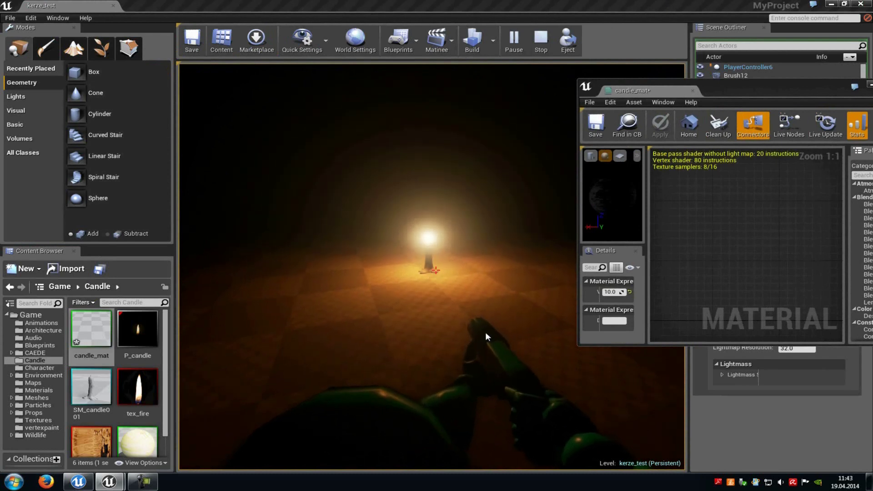
Stop the preview and set candle_mat's emissive constant back to 0.2
key(Escape)
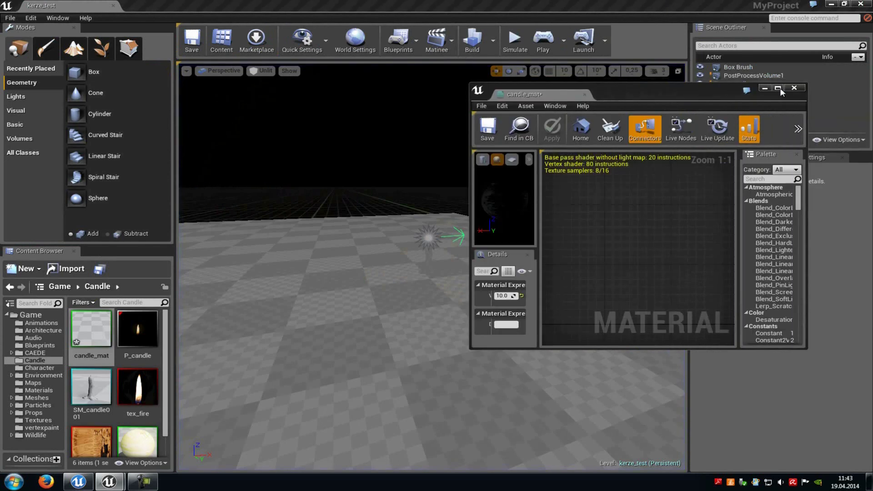
double_click(816, 86)
click(90, 313)
text(.2)
key(Return)
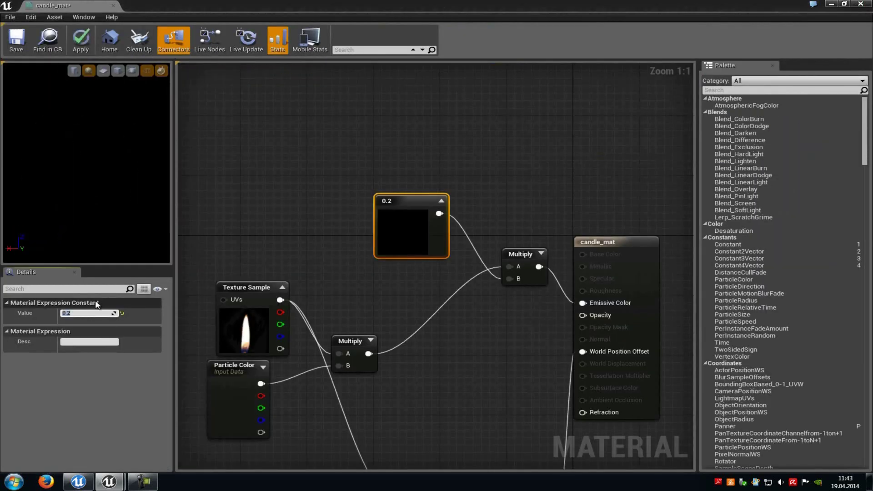
click(405, 333)
Look over the Particle Color node in the graph, then restore the material editor to a smaller window
right_drag(404, 333, 489, 251)
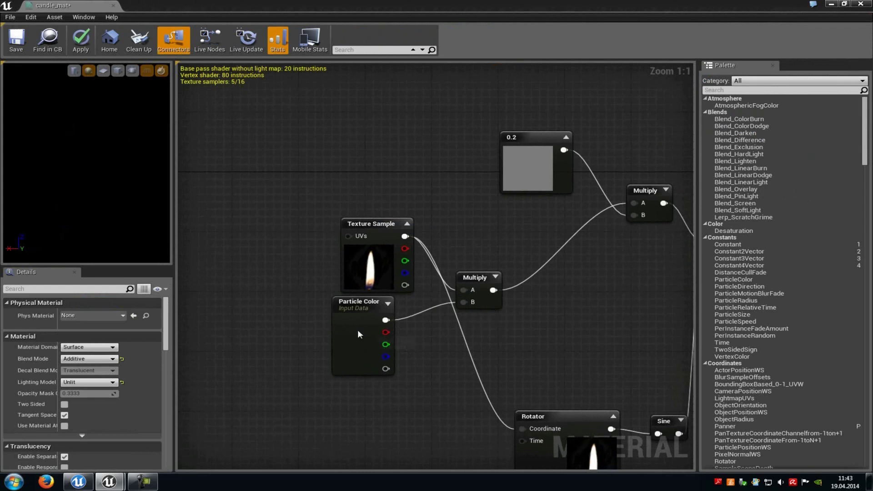
click(358, 355)
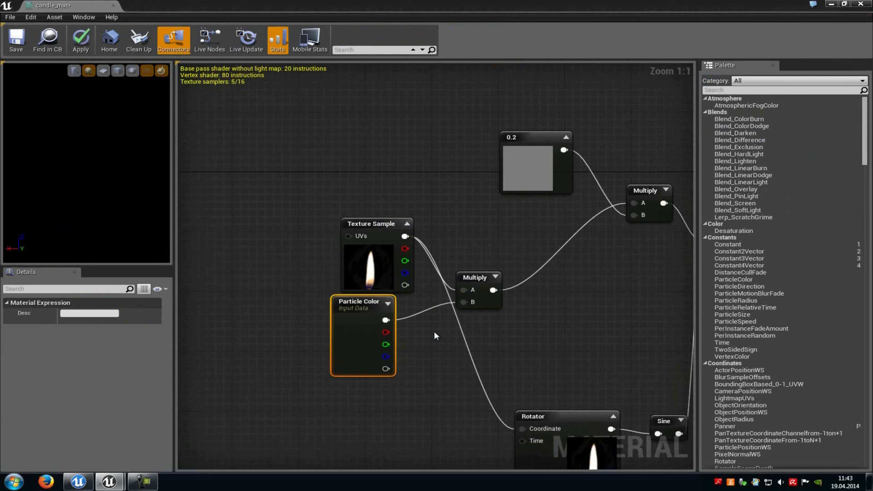
click(594, 349)
right_drag(594, 349, 457, 269)
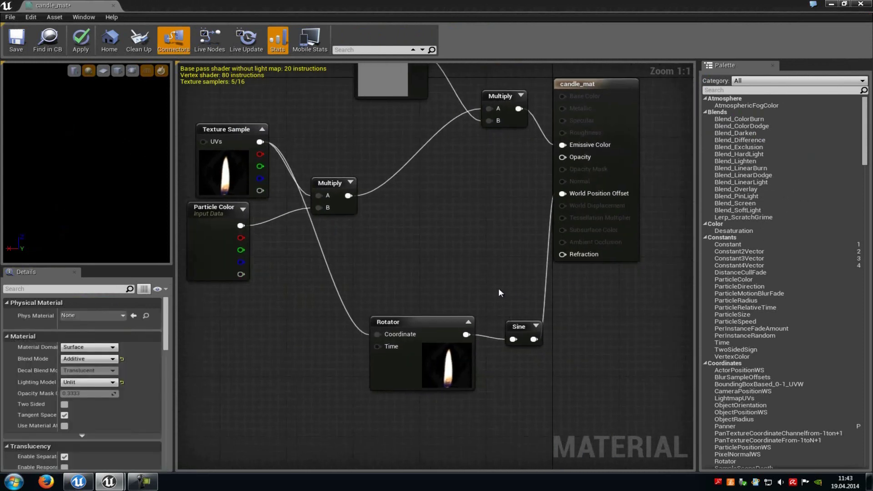
click(843, 4)
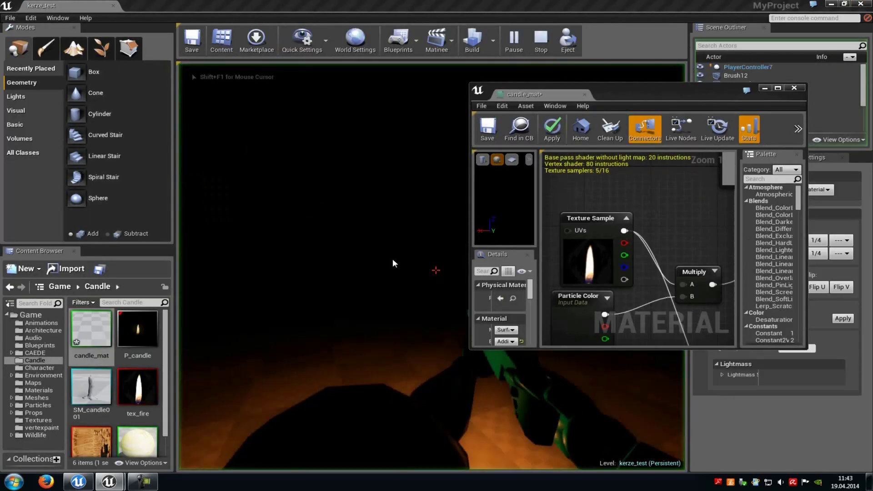
Apply the 0.2 material and play the level from a spot on the floor
key(Escape)
click(550, 131)
right_click(372, 429)
click(384, 423)
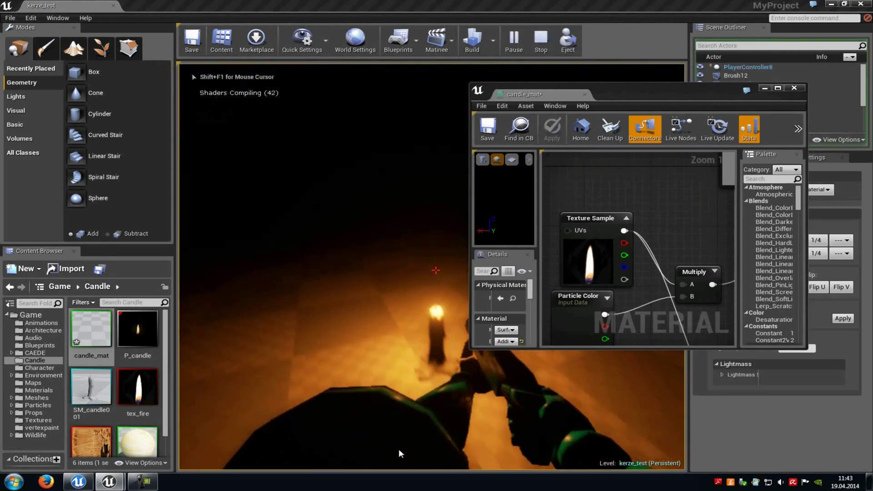
Walk back and forth around the dimmer candle glow, then stop the preview
key(s)
key(w)
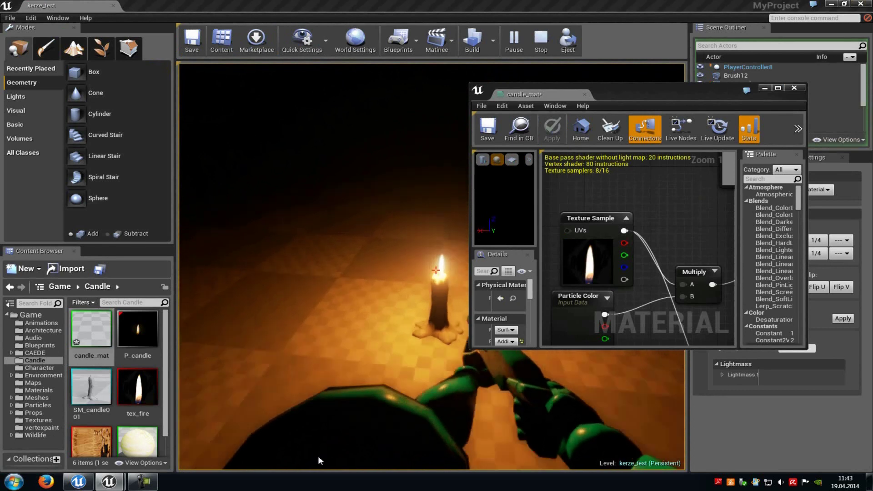
key(s)
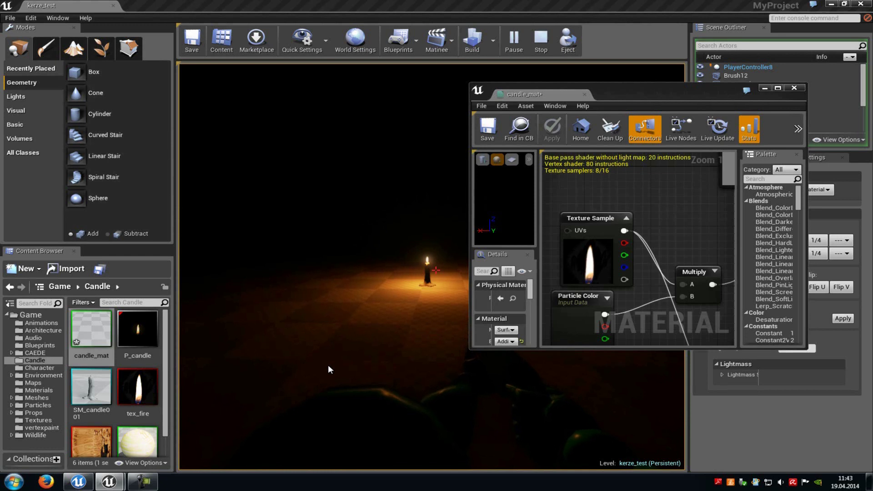
key(Escape)
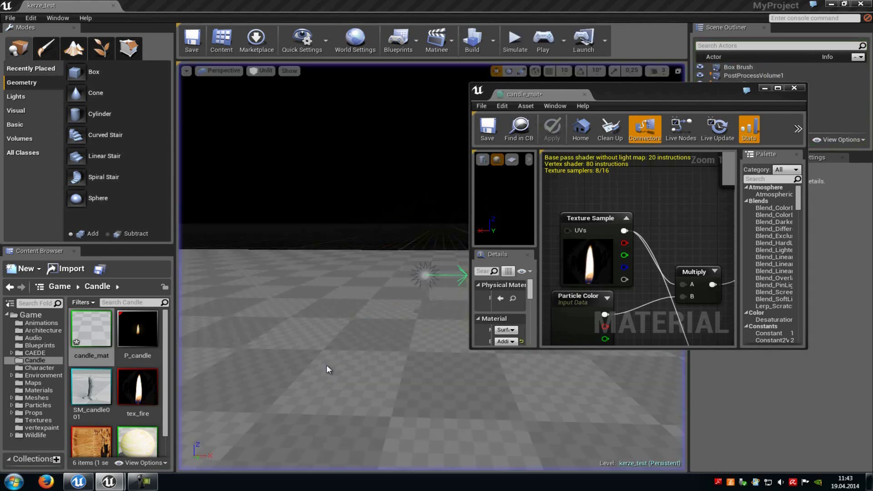
Maximize candle_mat and check the Sine node's period in Details
click(778, 88)
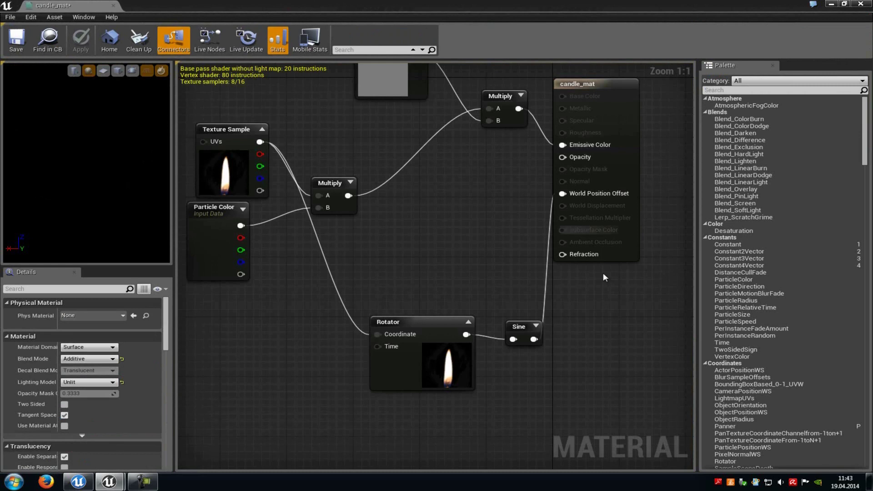
right_drag(589, 340, 589, 340)
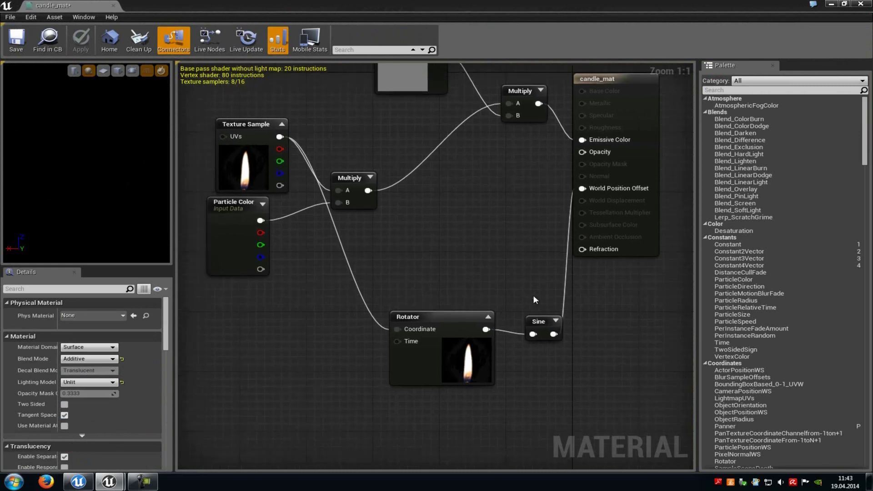
click(554, 325)
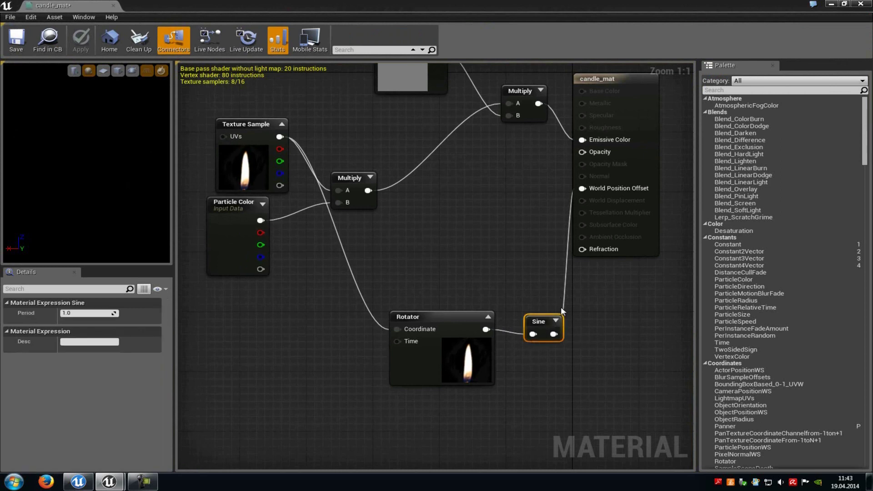
click(730, 90)
click(580, 344)
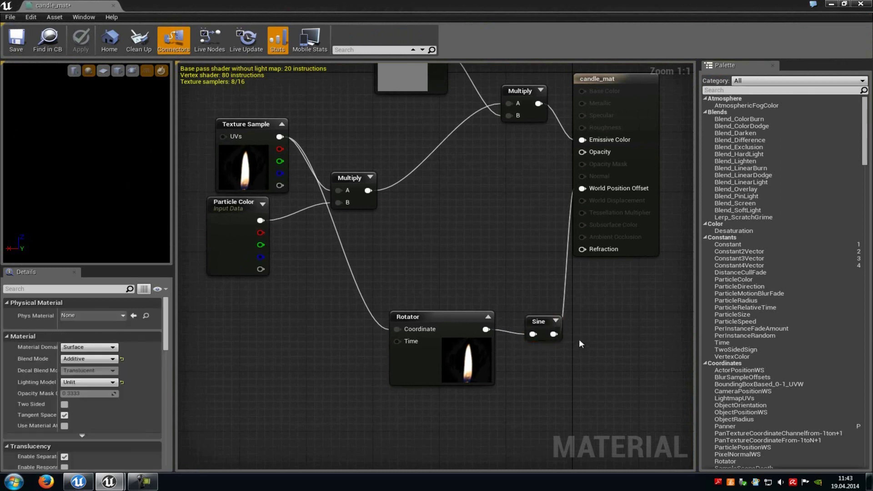
Inspect the Rotator node's settings, then zoom out over the whole graph
click(457, 361)
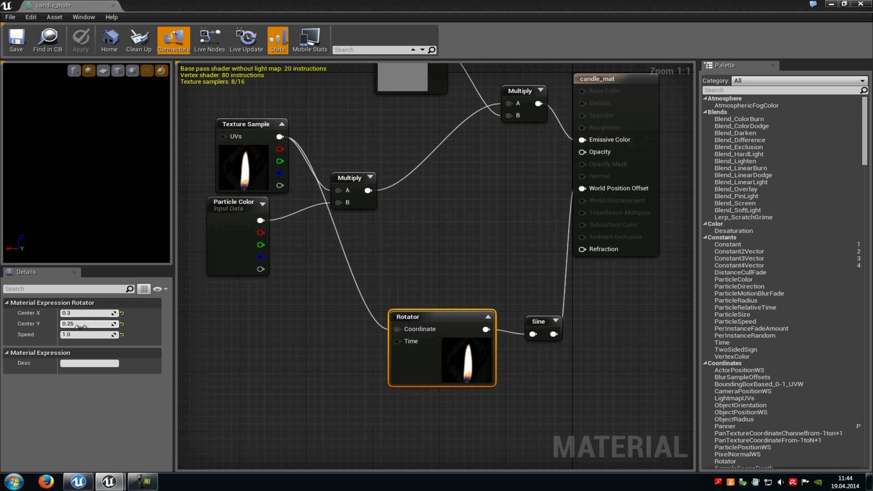
click(458, 212)
scroll(463, 204, down, 2)
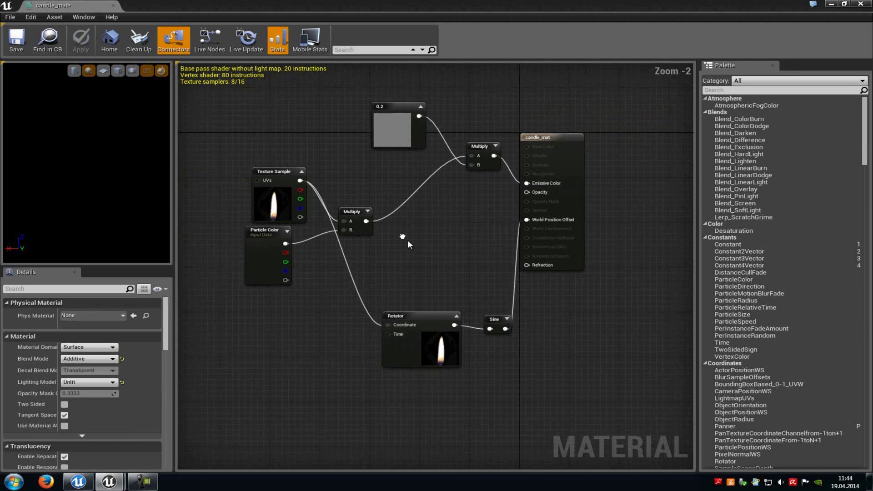
drag(444, 258, 462, 260)
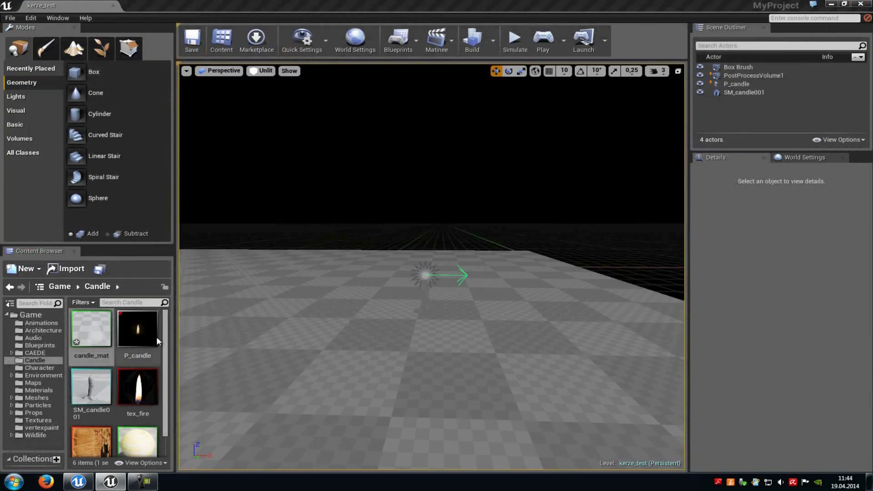
Open P_candle in Cascade, delete its Initial Velocity module and view the 25.0 spawn rate
click(141, 323)
double_click(141, 323)
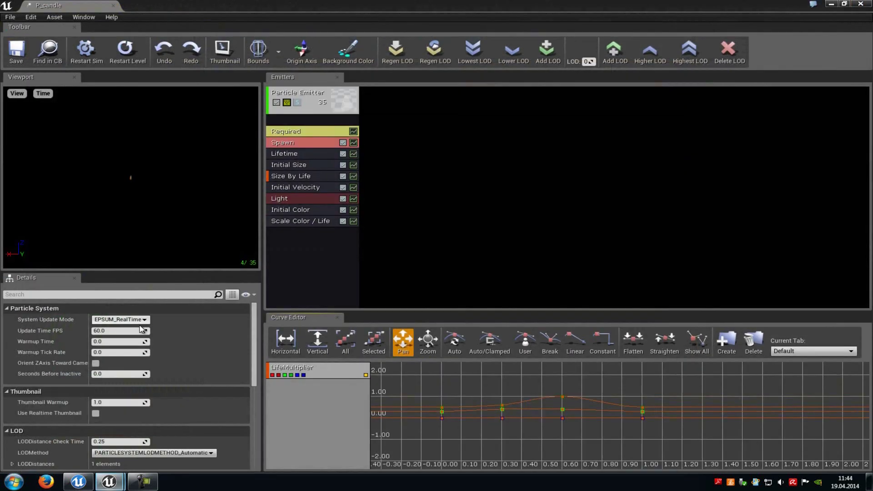
click(317, 188)
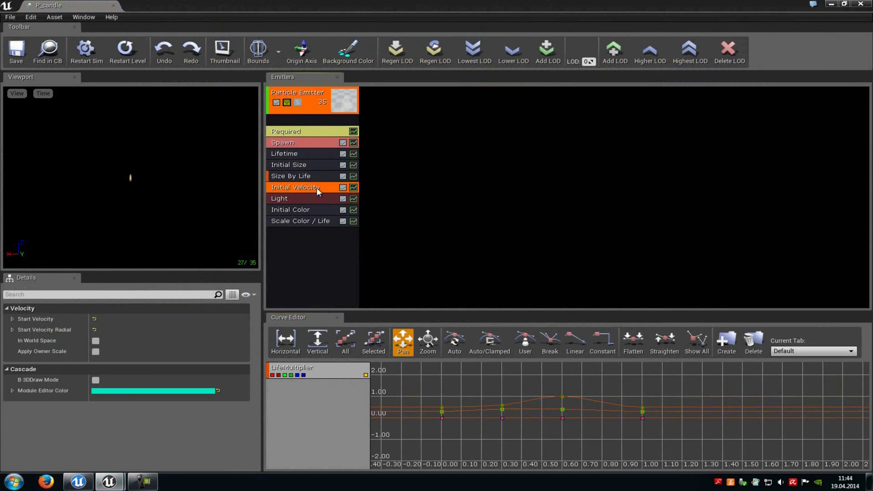
key(Delete)
click(314, 141)
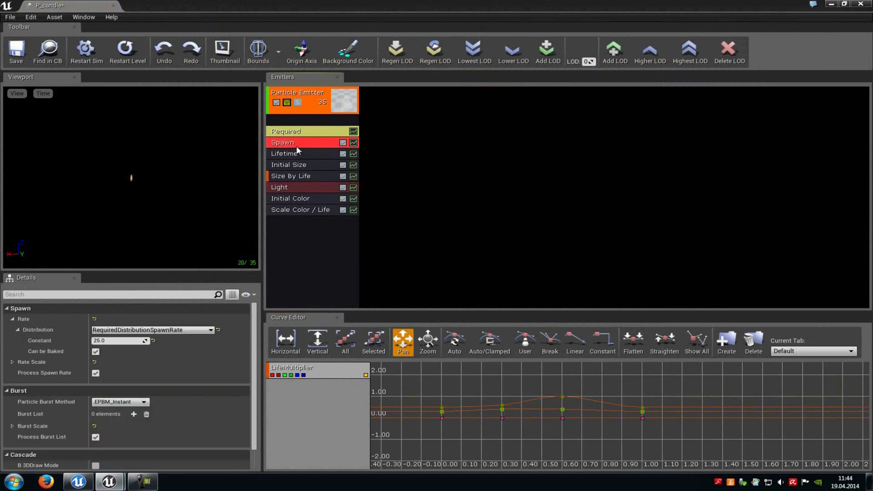
Lower the spawn rate to 0.4 and check the flame against the level
click(109, 341)
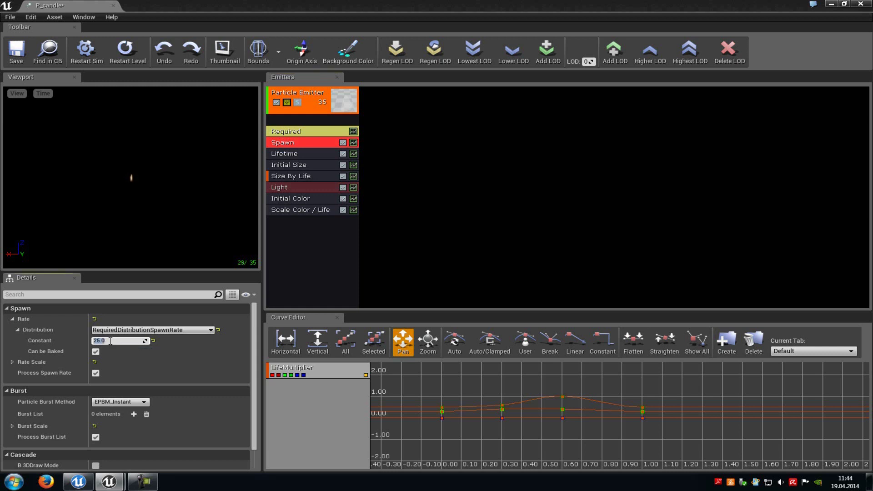
click(844, 3)
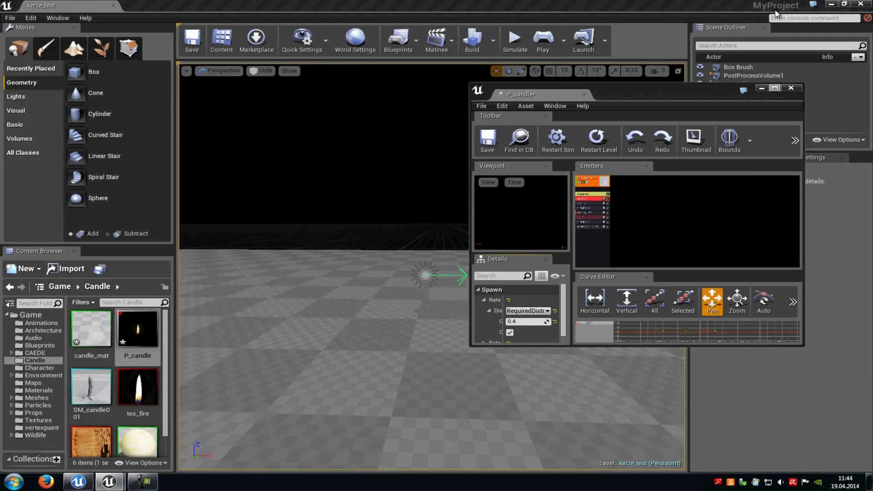
drag(622, 88, 700, 88)
right_click(475, 272)
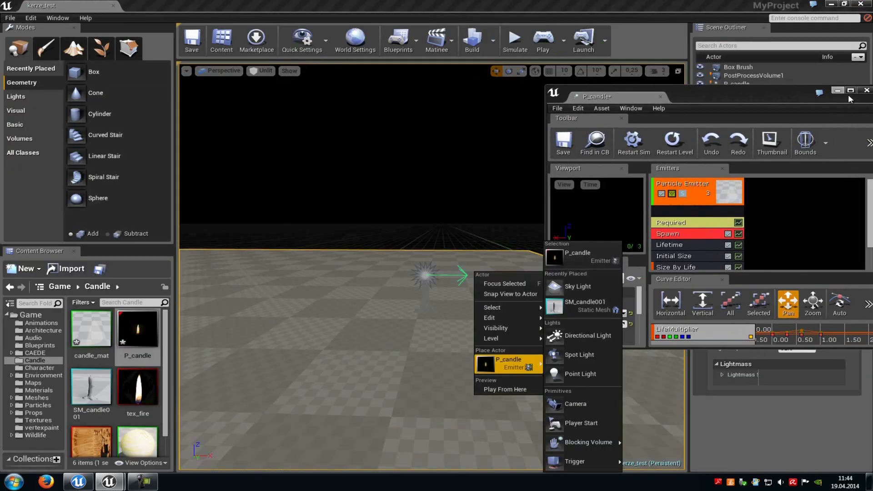
click(850, 91)
Set the spawn rate to 8 and test the flame in a play session
click(117, 340)
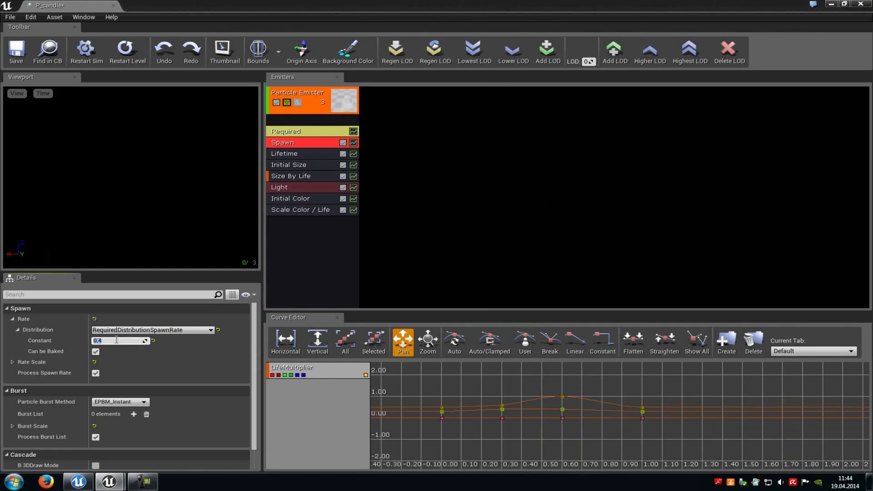
text(8)
click(326, 286)
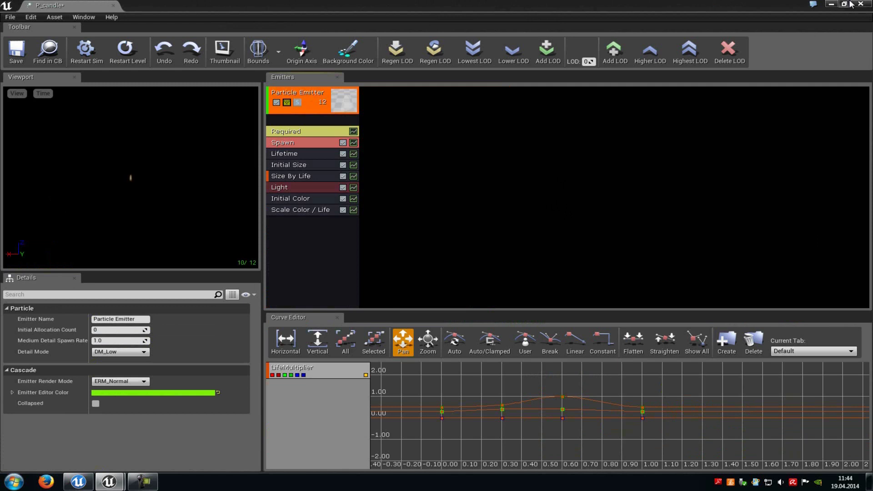
click(844, 3)
click(514, 45)
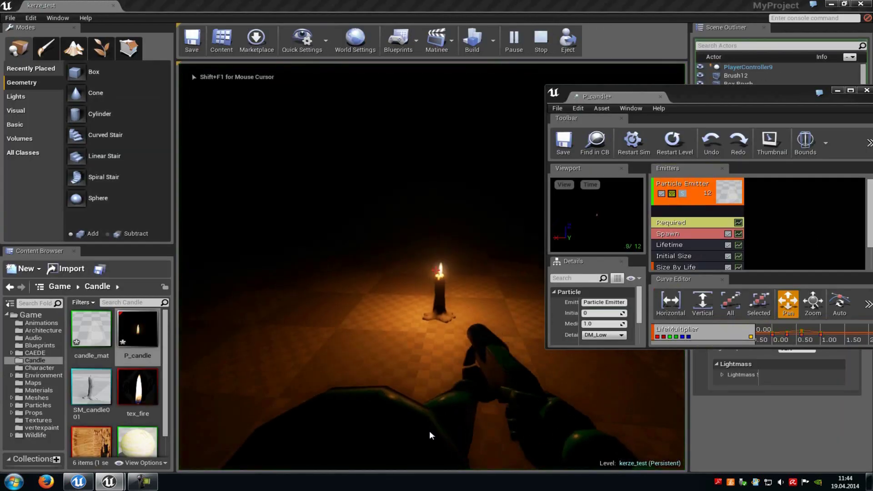
key(s)
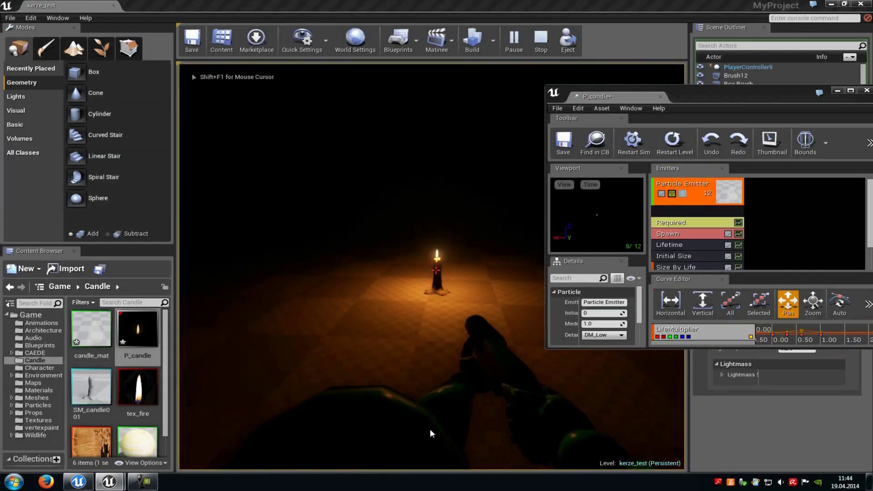
key(Escape)
Set the Spawn module's rate back to 25
click(850, 90)
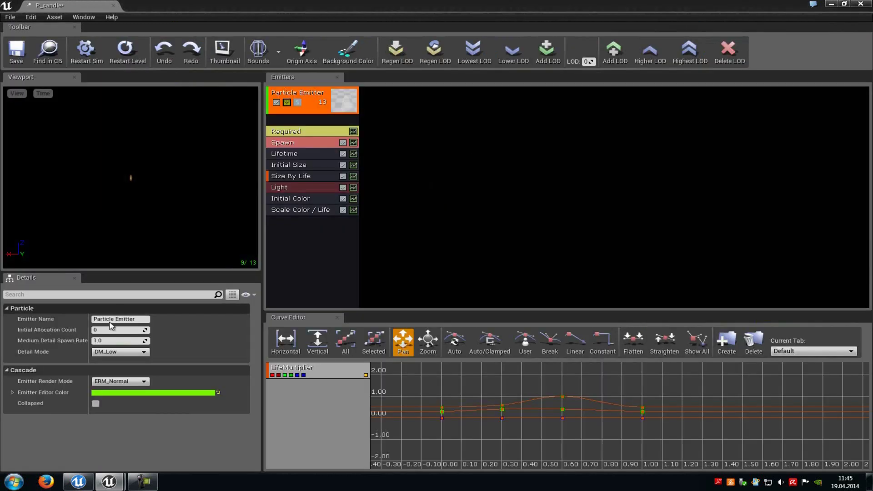
click(313, 144)
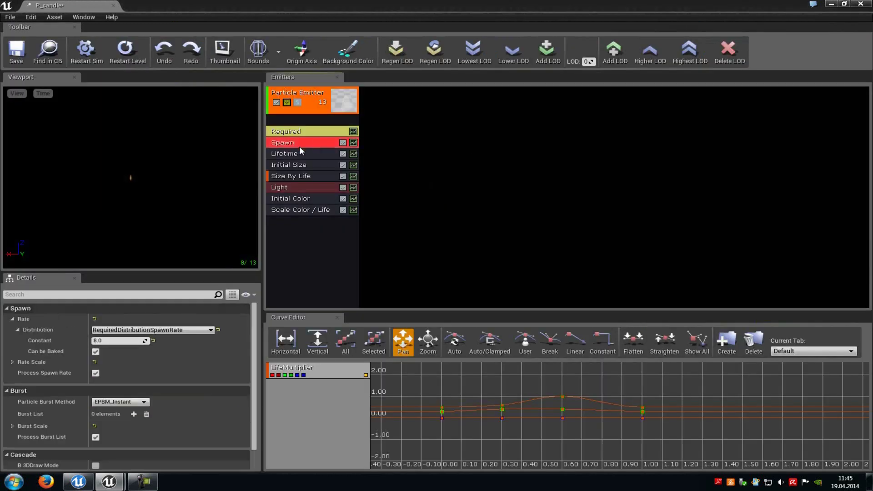
click(129, 339)
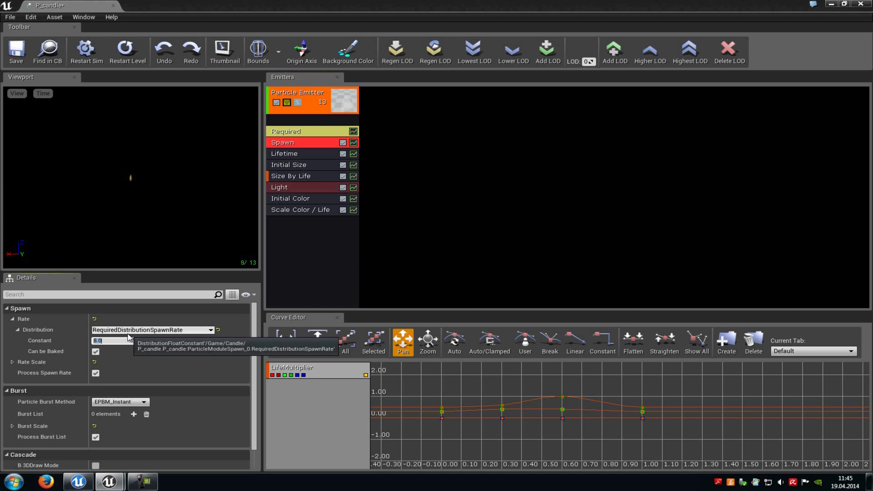
click(313, 153)
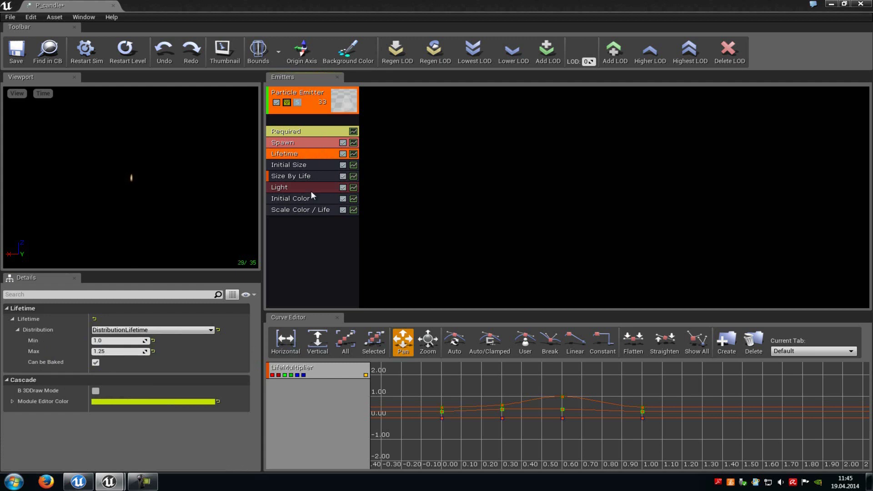
Show the Initial Size module, with a start size of 25.0 on every axis
click(308, 164)
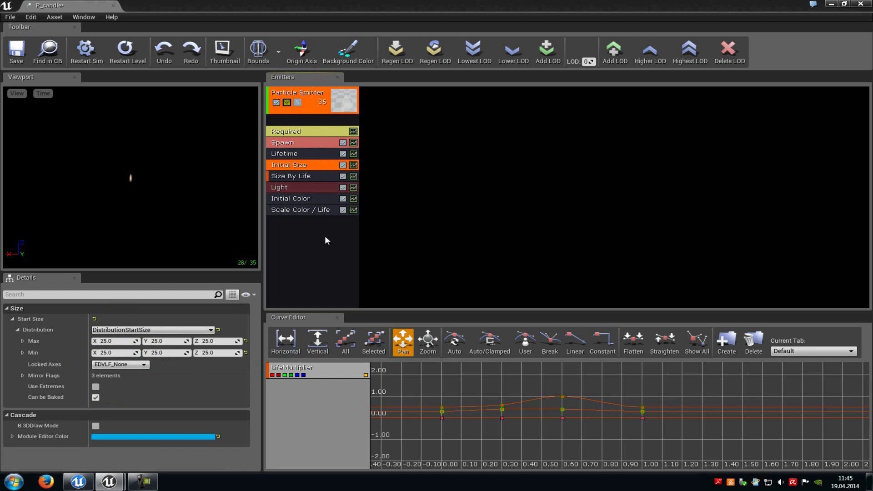
Check the timings of Size By Life curve points 0 through 3
click(301, 175)
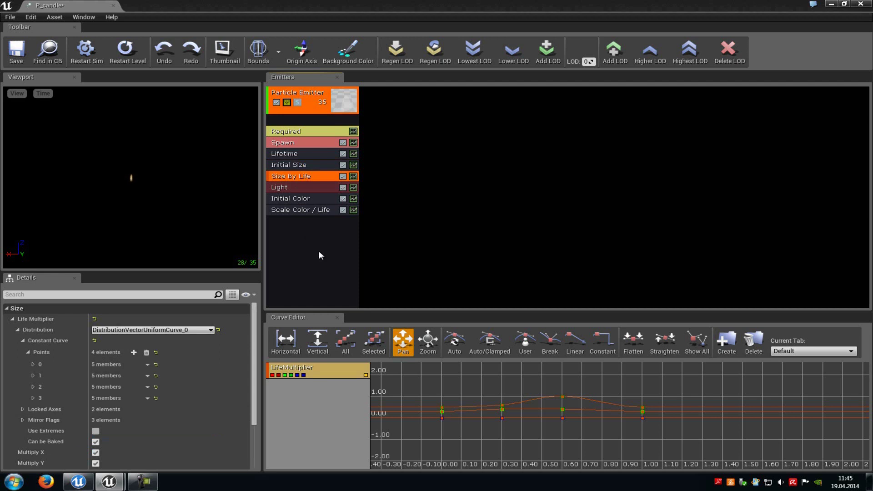
click(33, 364)
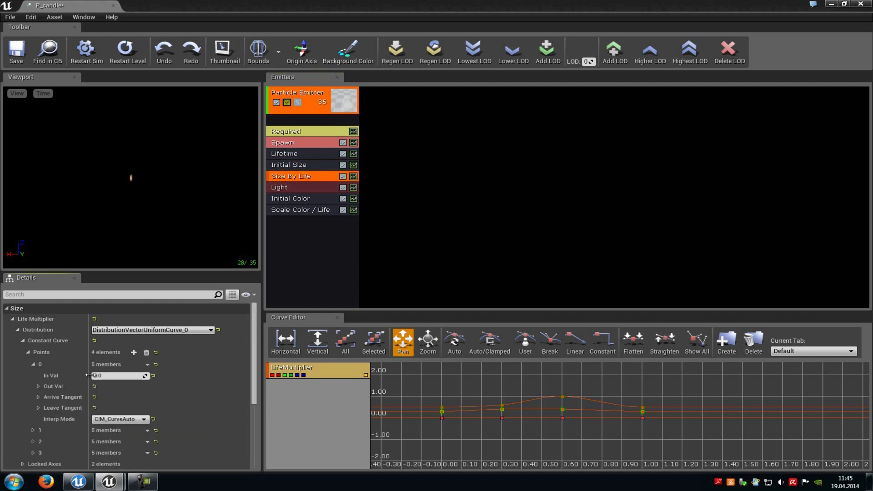
click(33, 364)
click(34, 376)
click(32, 376)
click(34, 386)
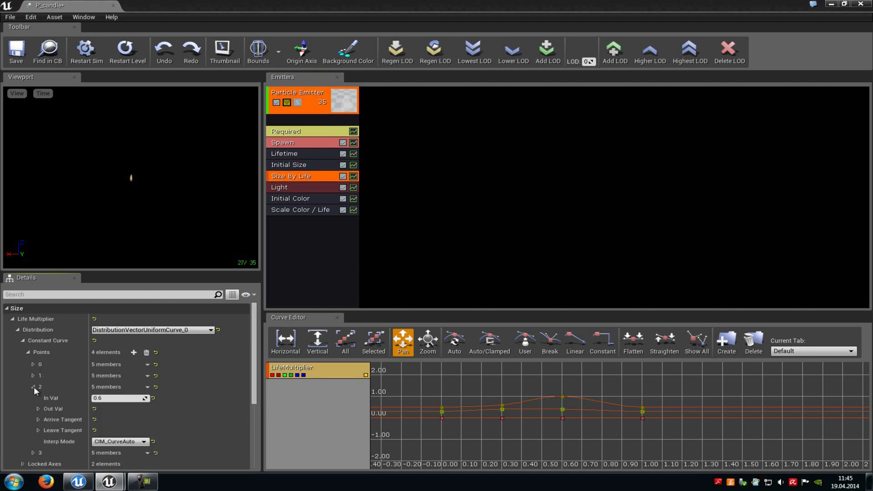
click(33, 387)
click(34, 397)
click(34, 398)
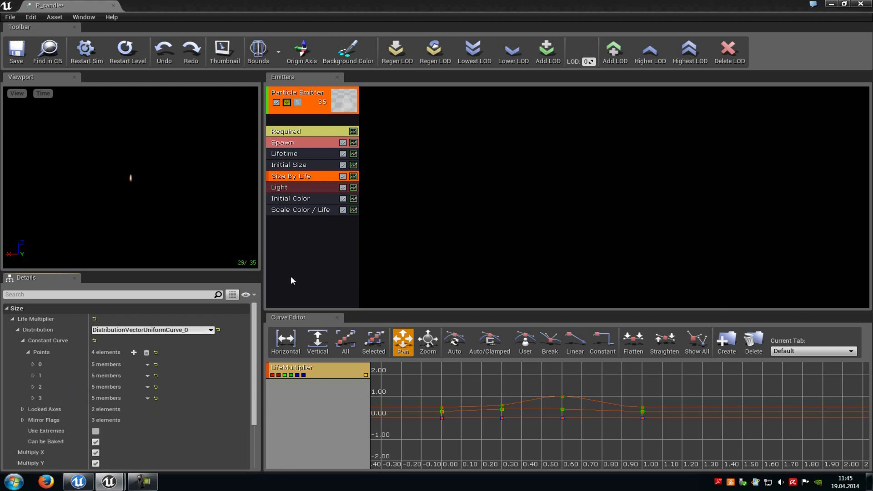
Select the Light module and preview the candle's light in a quick play session
click(317, 188)
click(844, 3)
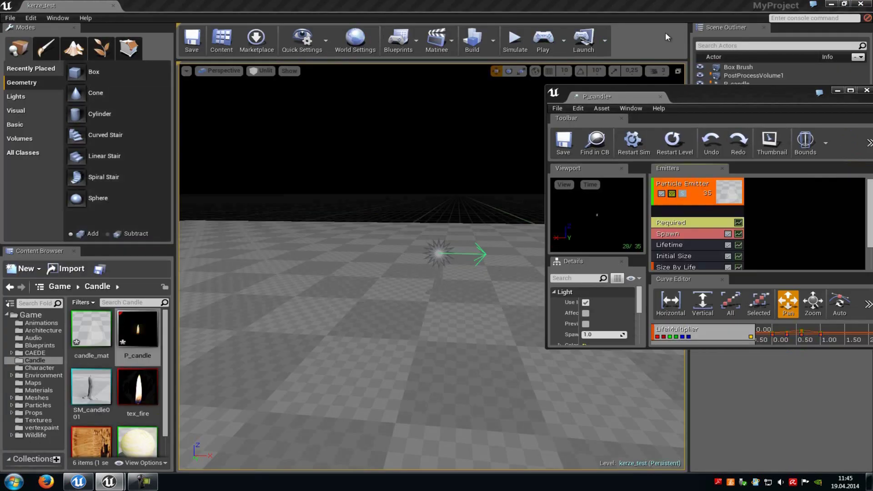
key(alt+p)
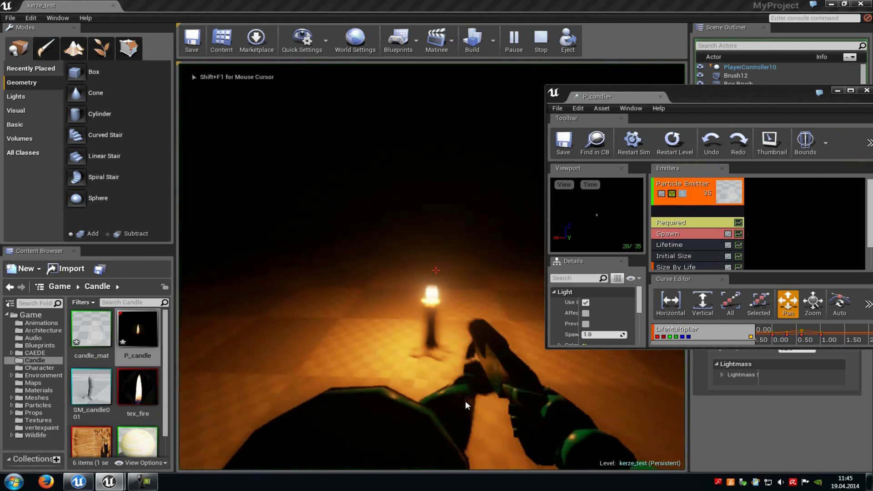
key(Escape)
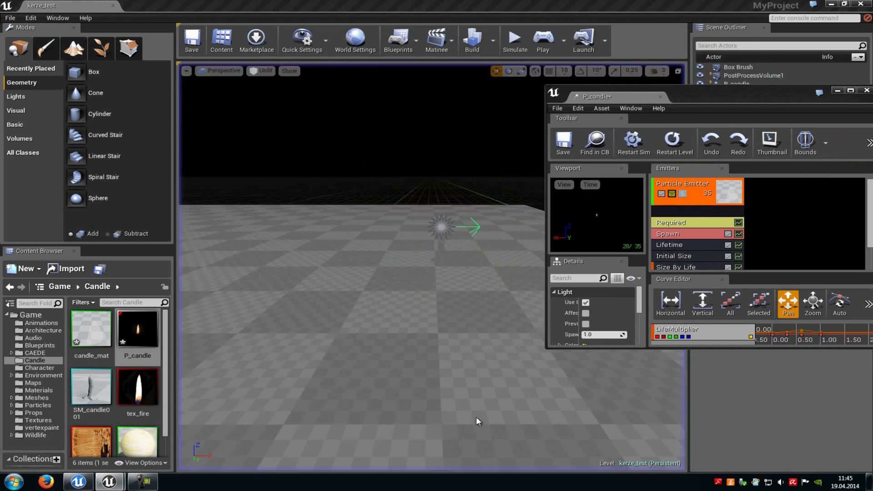
click(850, 90)
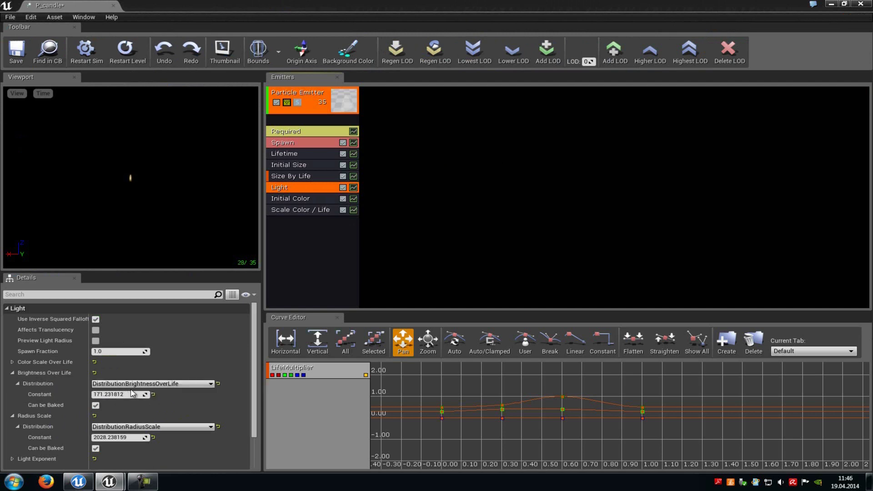
Lower the flame light's Brightness Over Life to about 39 and test it with Play From Here
drag(132, 394, 62, 398)
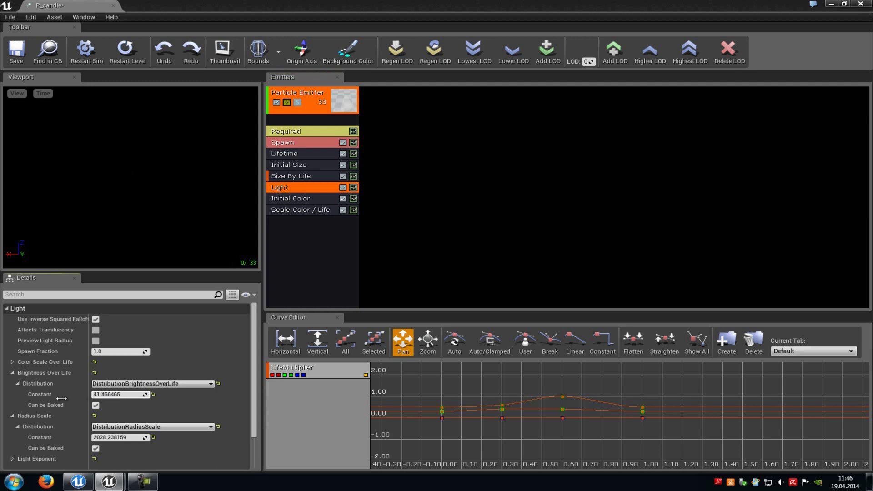
click(844, 4)
right_click(372, 339)
click(392, 457)
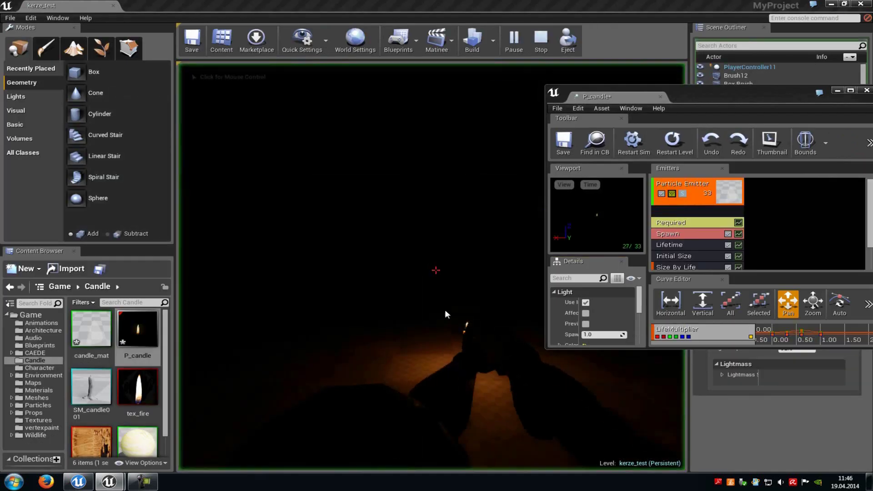
key(Escape)
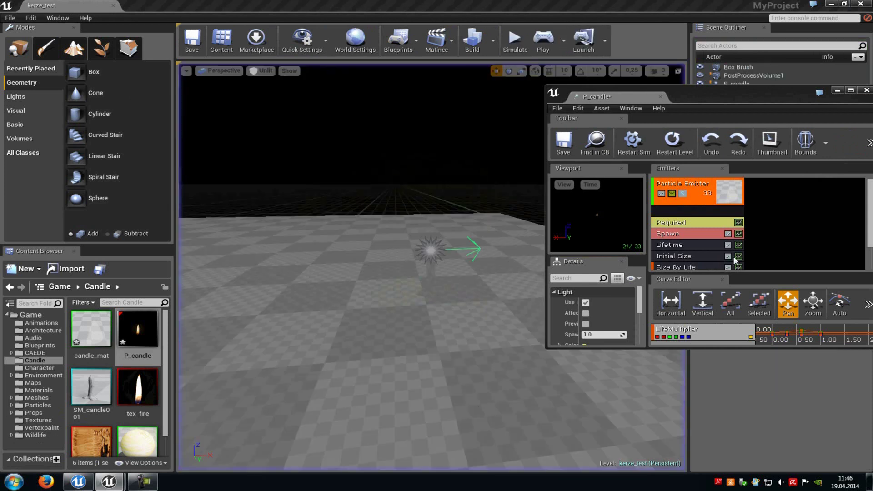
click(850, 90)
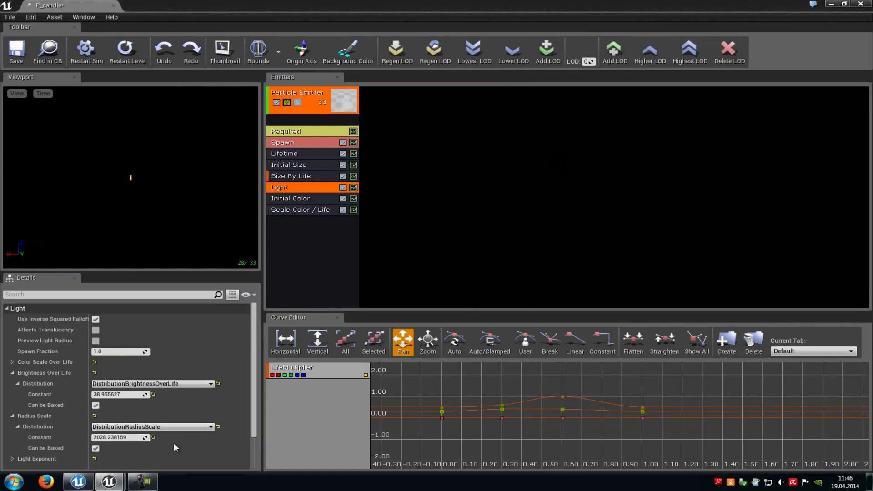
Reduce the light's Radius Scale to about 715 and test it in a play session
drag(127, 438, 84, 439)
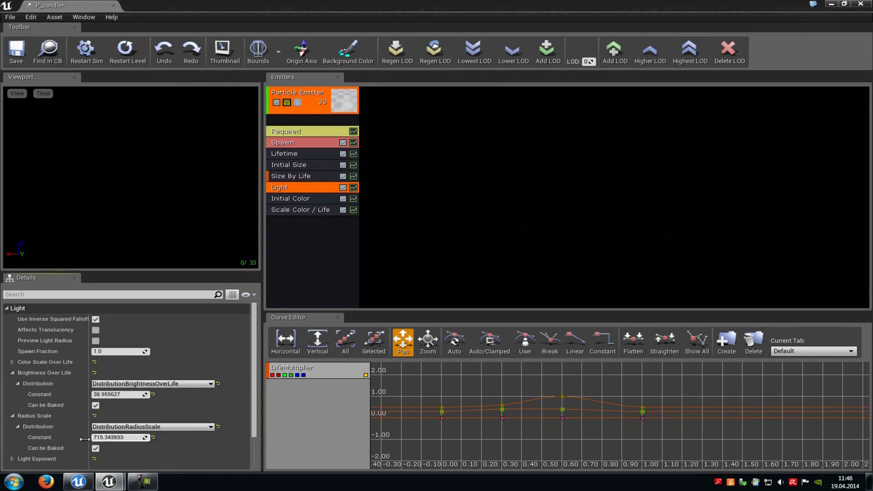
click(844, 4)
right_click(381, 275)
click(390, 394)
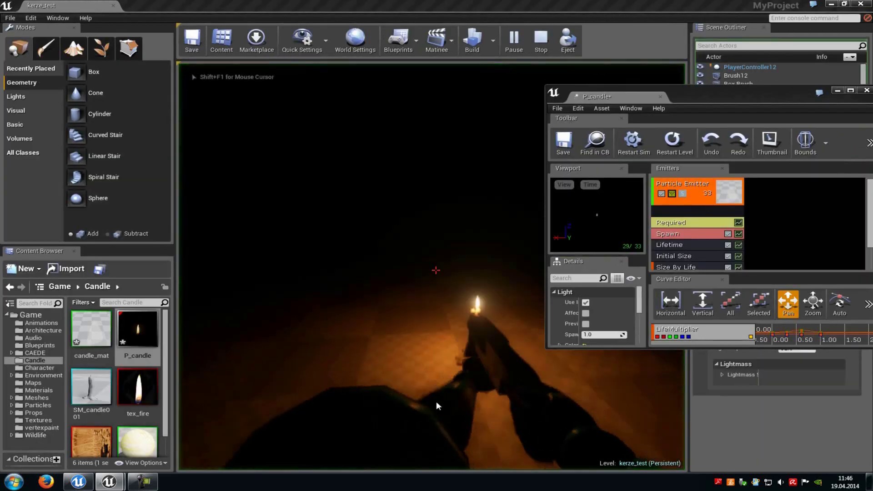
key(Escape)
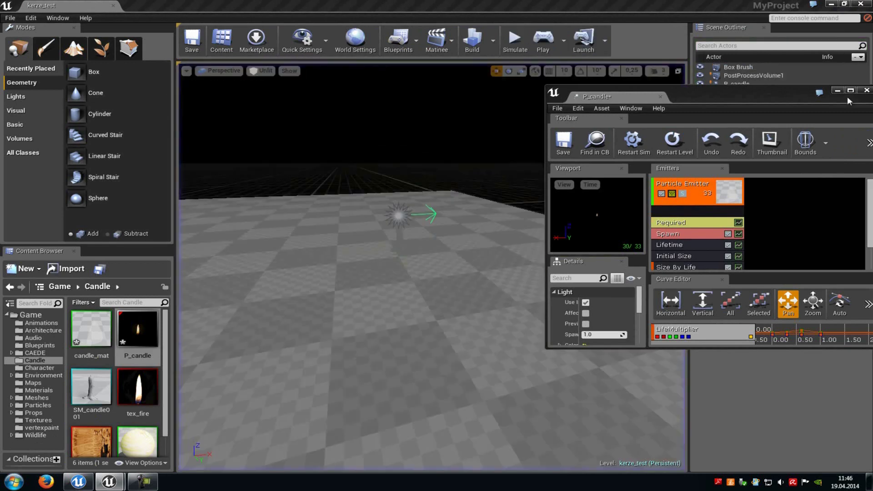
click(850, 90)
Check the Initial Color and Scale Color / Life modules, then Play From Here to see the candle glow
scroll(140, 384, down, 2)
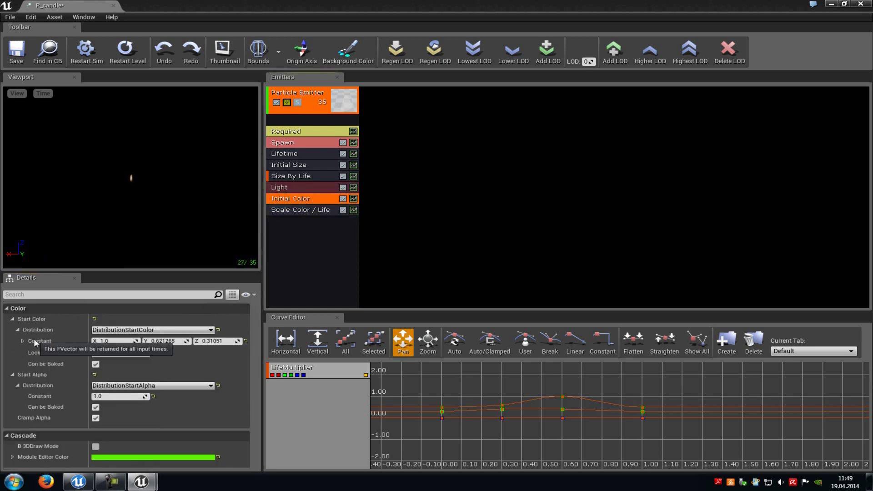
click(300, 210)
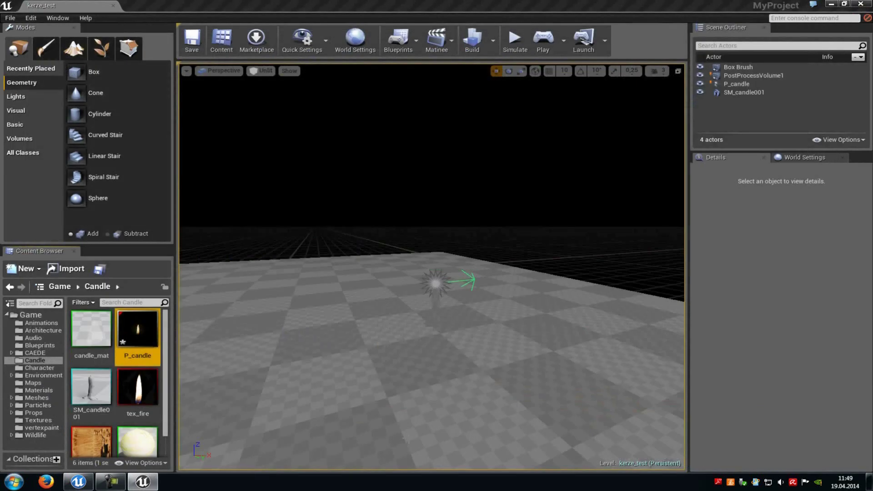
right_click(409, 319)
click(422, 438)
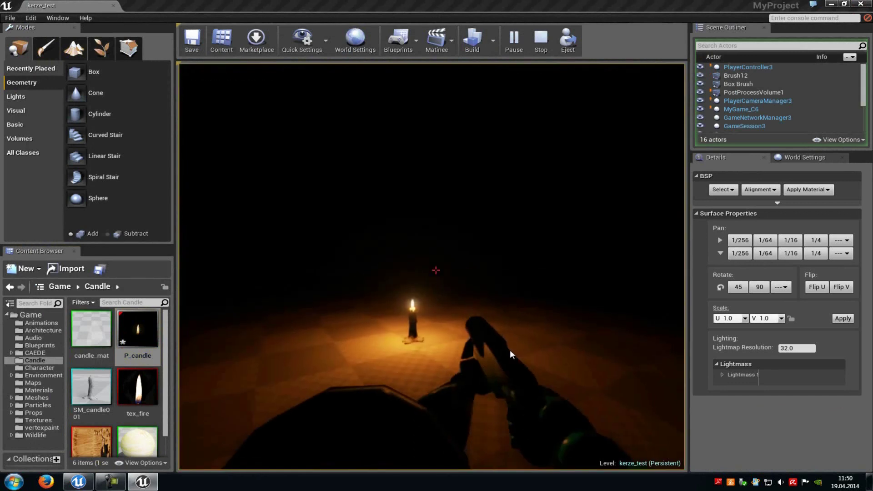